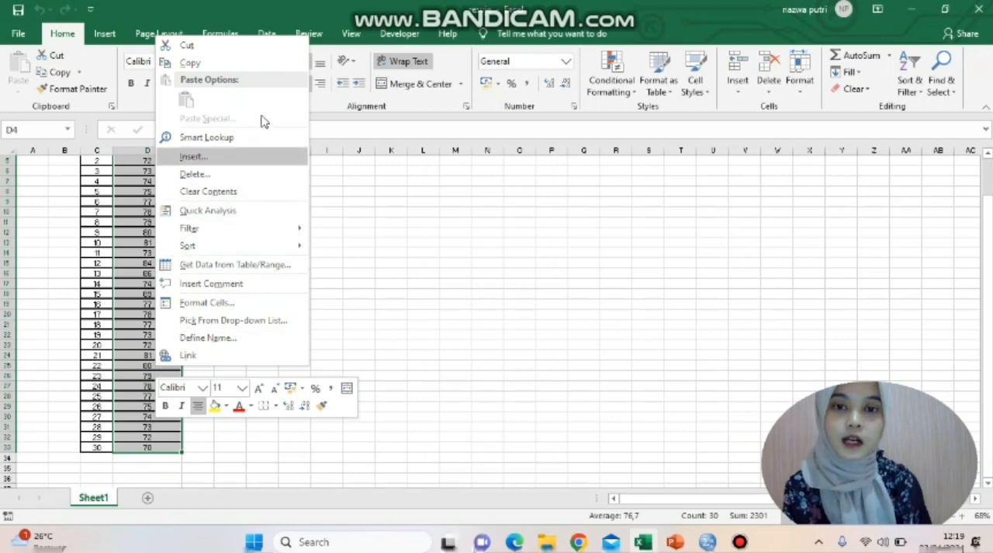
Step: Copy the 30 physics scores in D4:D33 and switch to the SPSS Data Editor
{"action": "left_click", "coordinate": [237, 65]}
{"action": "scroll", "coordinate": [321, 131], "scroll_direction": "up", "scroll_amount": 2}
{"action": "mouse_move", "coordinate": [708, 542]}
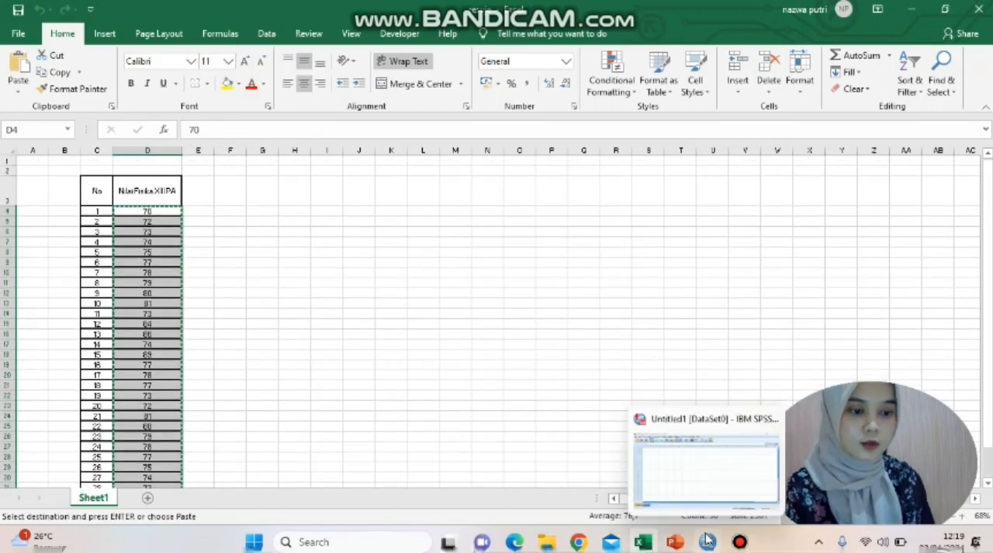
{"action": "left_click", "coordinate": [702, 497]}
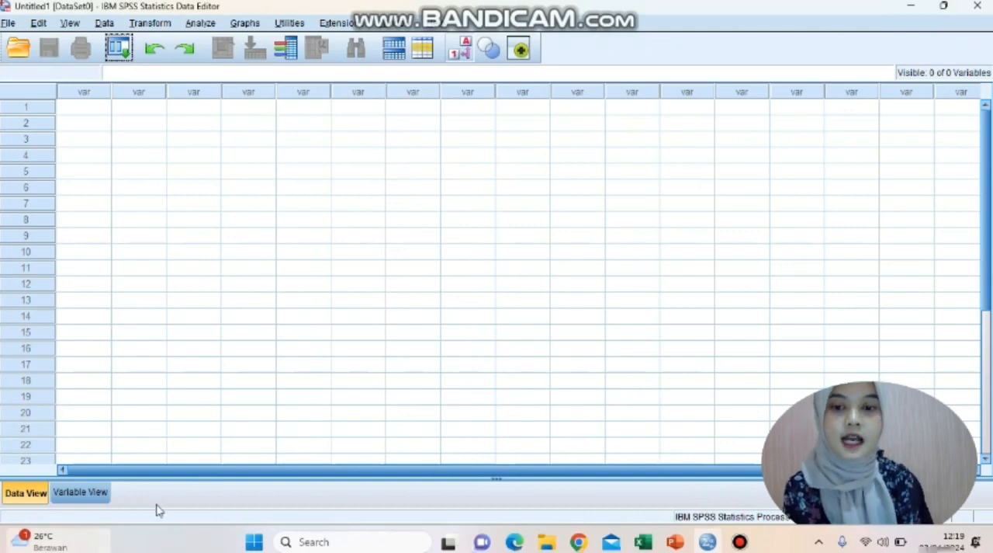
Step: Define a variable named NF in the first row of the variable definitions and label it HNF
{"action": "left_click", "coordinate": [80, 493]}
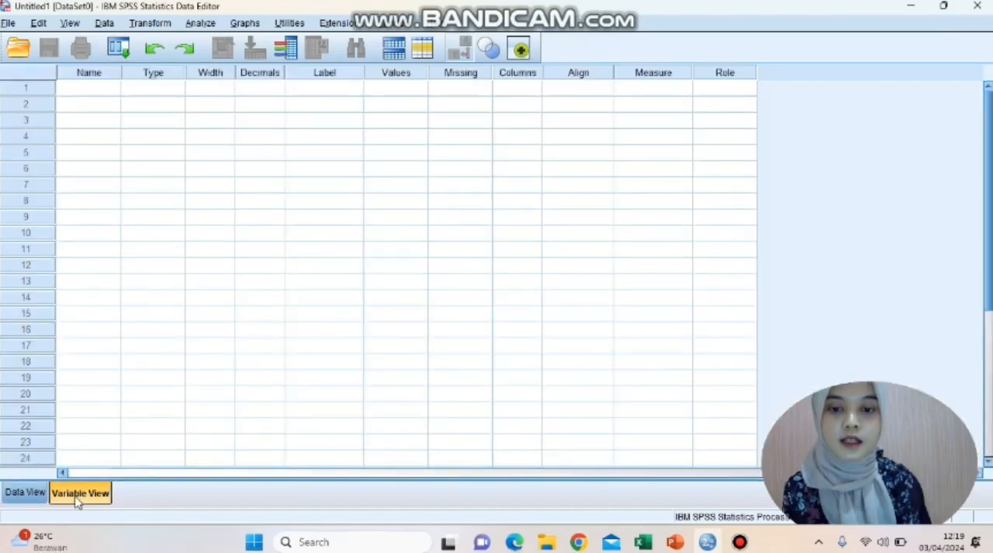
{"action": "left_click", "coordinate": [110, 89]}
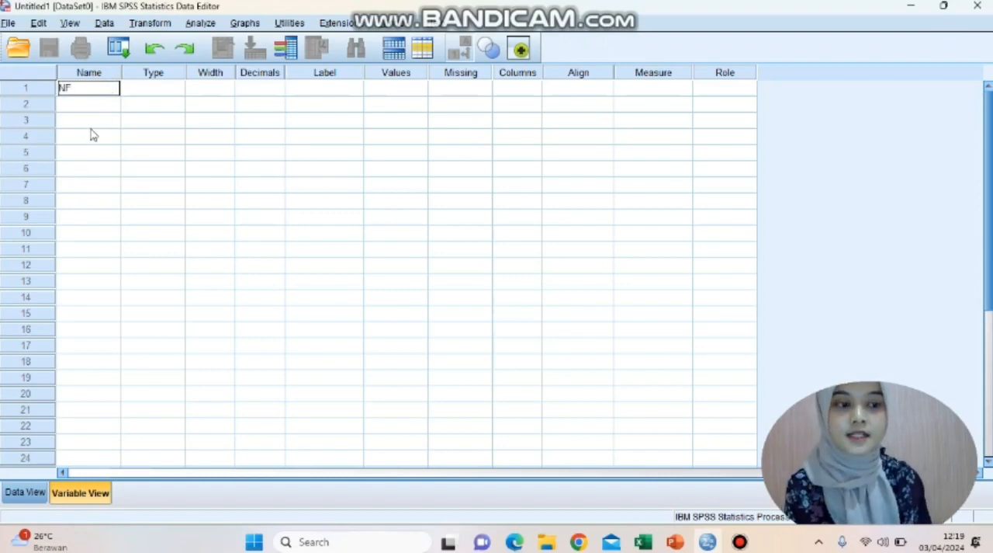
{"action": "left_click", "coordinate": [185, 120]}
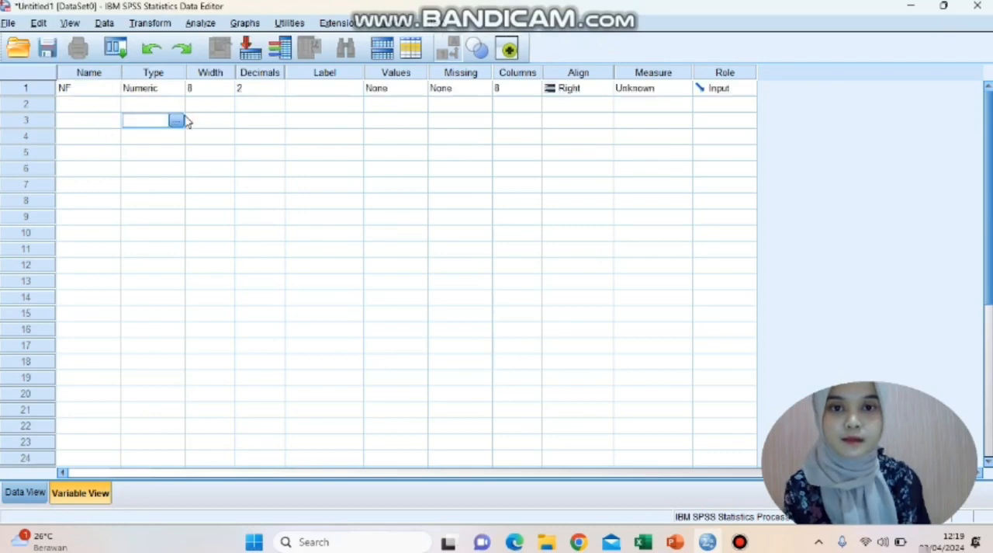
{"action": "left_click", "coordinate": [327, 93]}
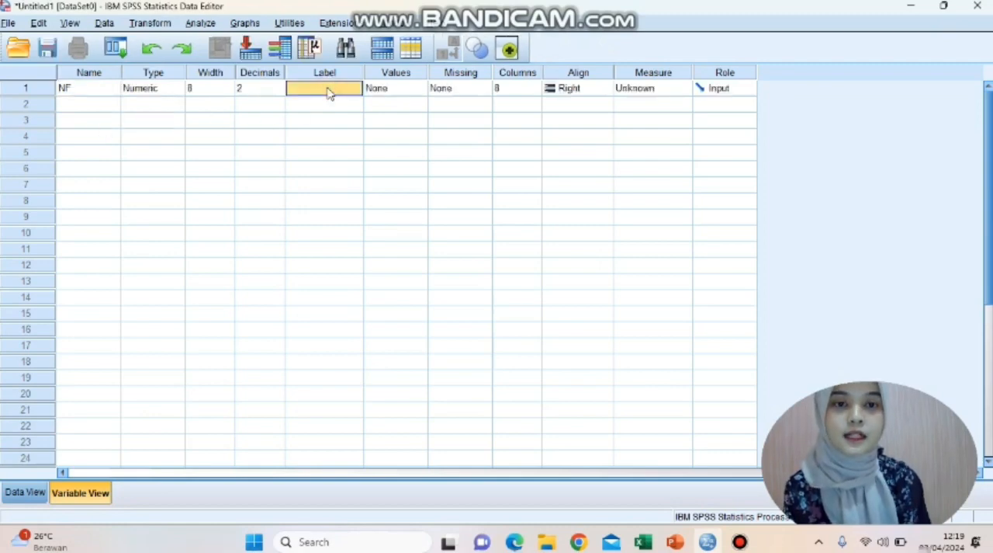
{"action": "left_click", "coordinate": [315, 88]}
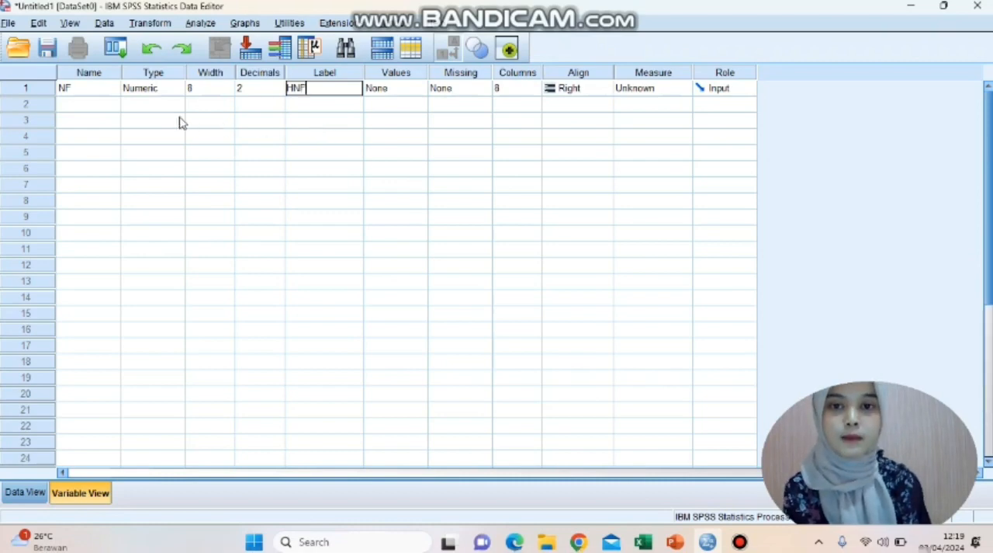
Step: Set the decimals of the NF variable to 0
{"action": "left_click", "coordinate": [273, 88]}
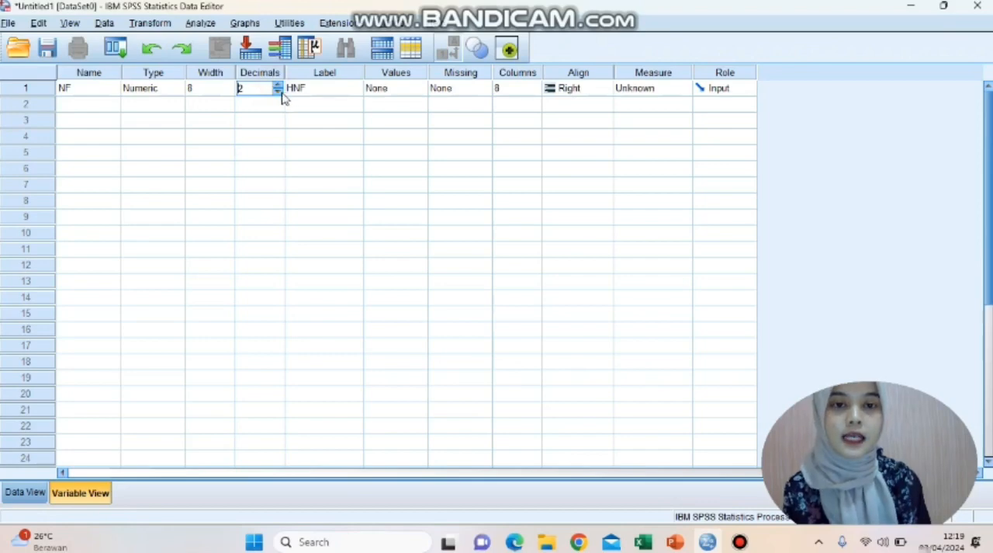
{"action": "left_click", "coordinate": [281, 92]}
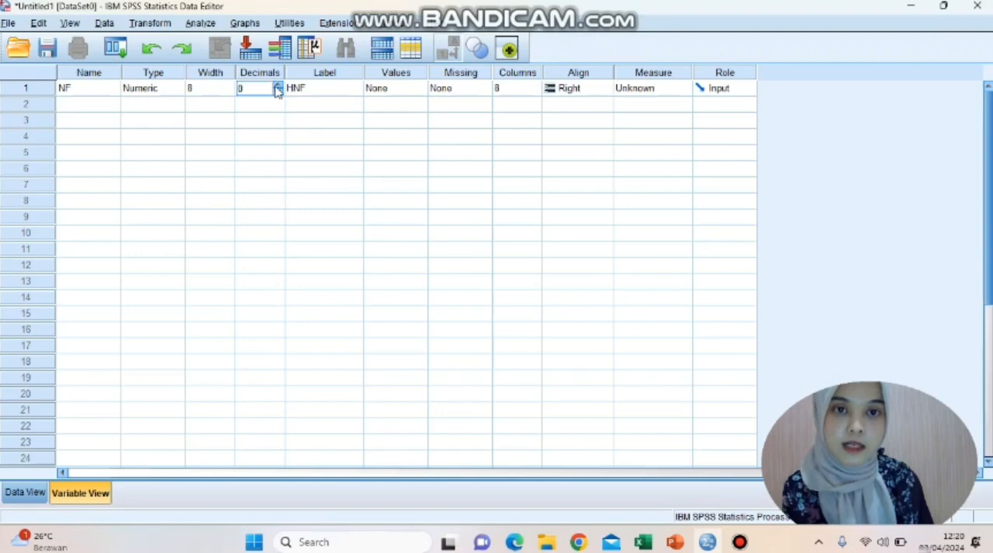
{"action": "left_click", "coordinate": [276, 86]}
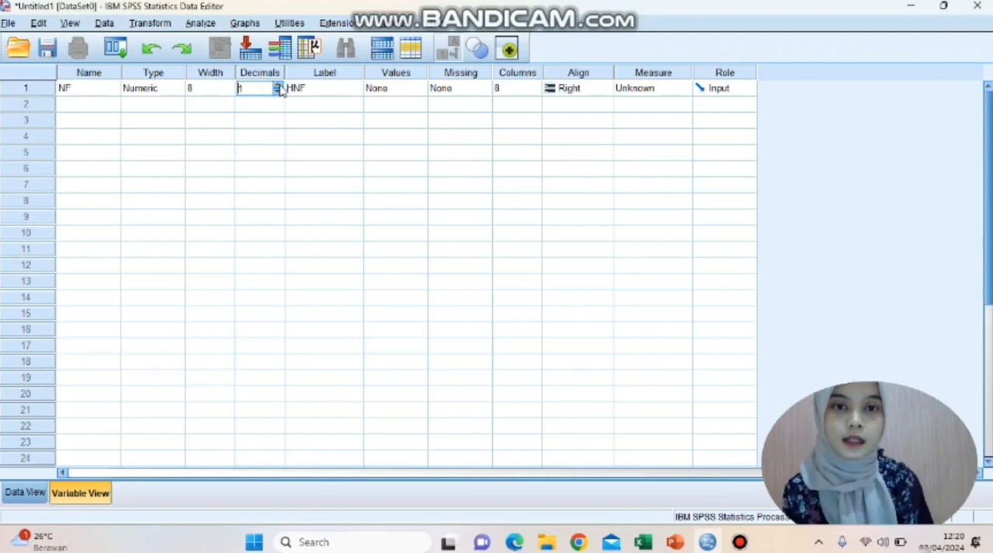
{"action": "left_click", "coordinate": [277, 85]}
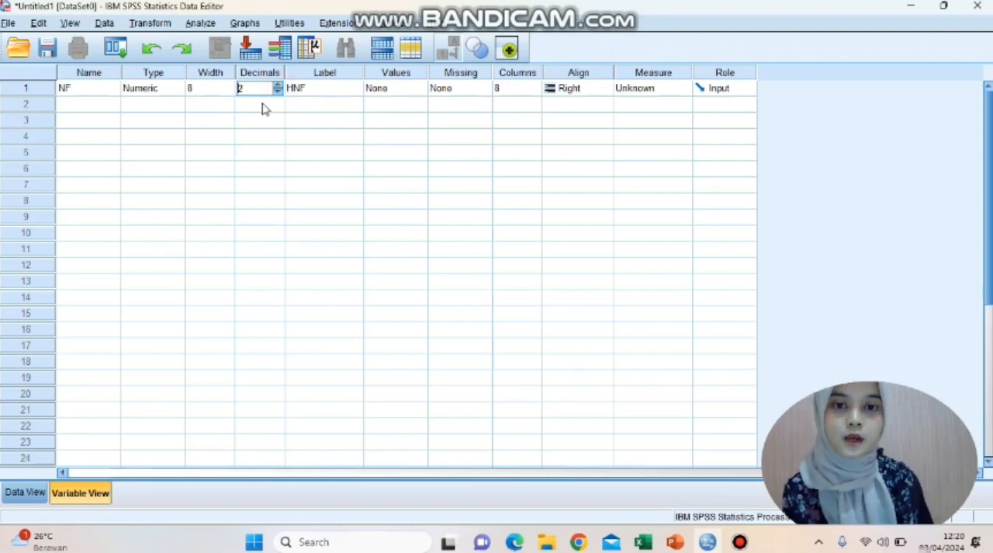
{"action": "left_click", "coordinate": [278, 91]}
{"action": "left_click", "coordinate": [278, 91]}
{"action": "left_click", "coordinate": [227, 236]}
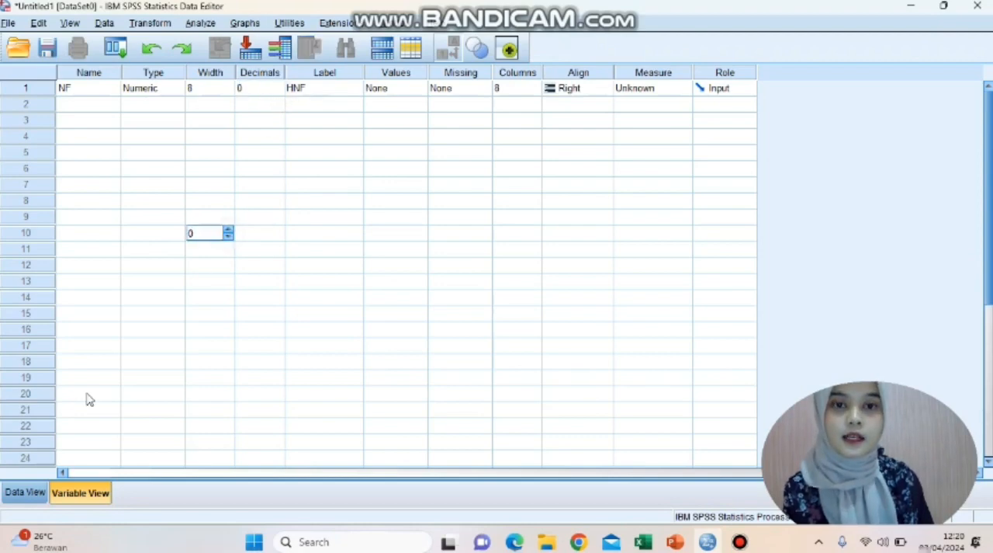
Step: Paste the copied scores into the NF column of the data sheet, starting at case 1
{"action": "left_click", "coordinate": [37, 494]}
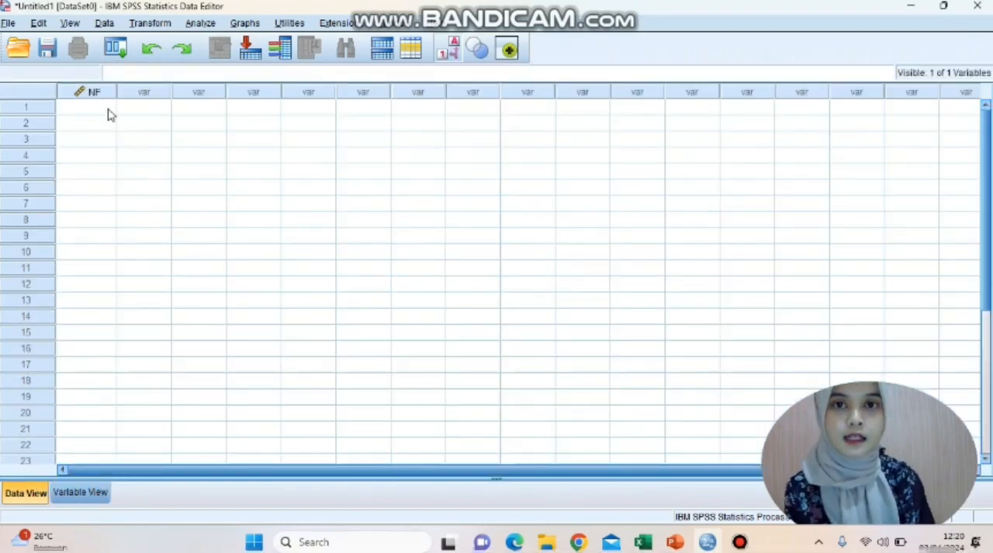
{"action": "left_click", "coordinate": [109, 114]}
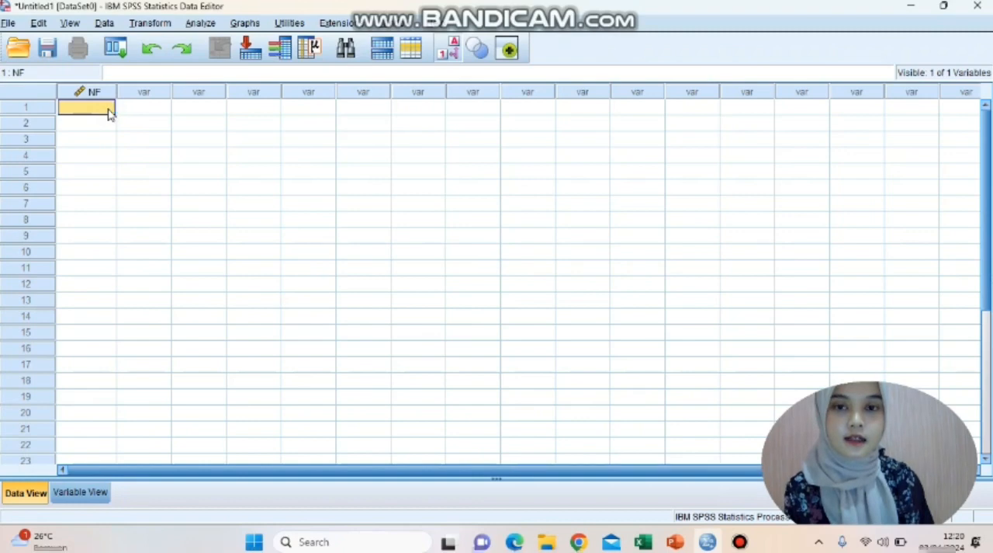
{"action": "right_click", "coordinate": [109, 113]}
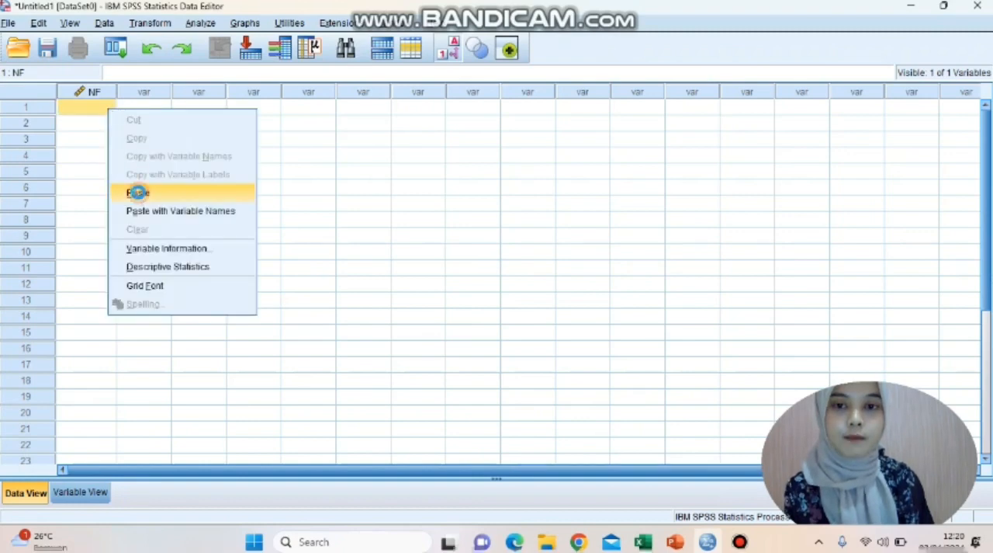
{"action": "left_click", "coordinate": [138, 192]}
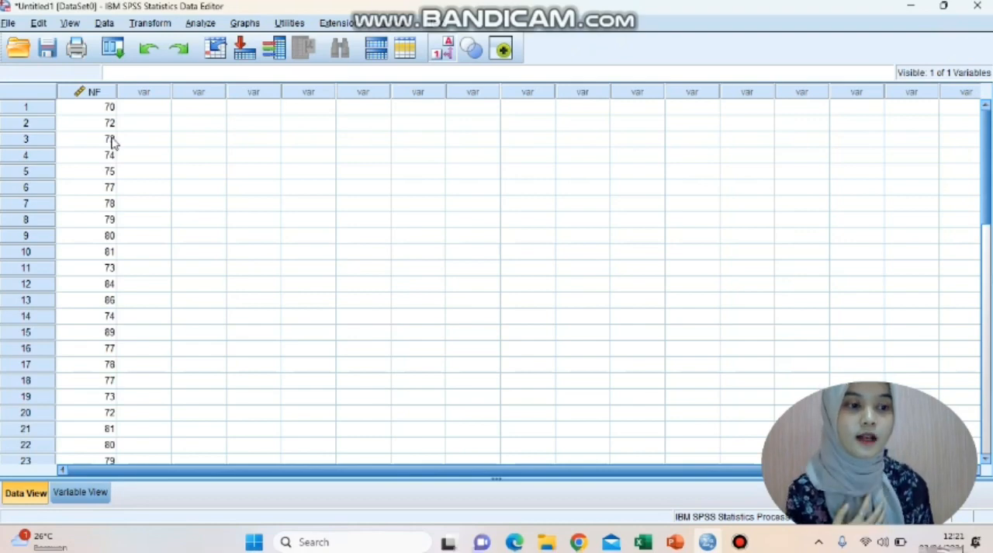
Step: Start an Explore descriptive analysis with HNF [NF] in the dependent list
{"action": "left_click", "coordinate": [200, 23]}
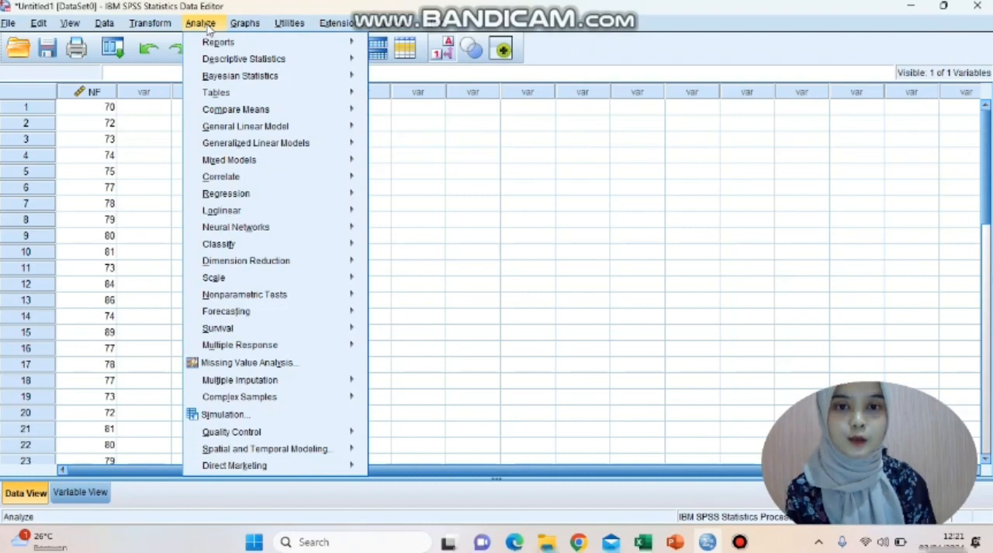
{"action": "mouse_move", "coordinate": [283, 61]}
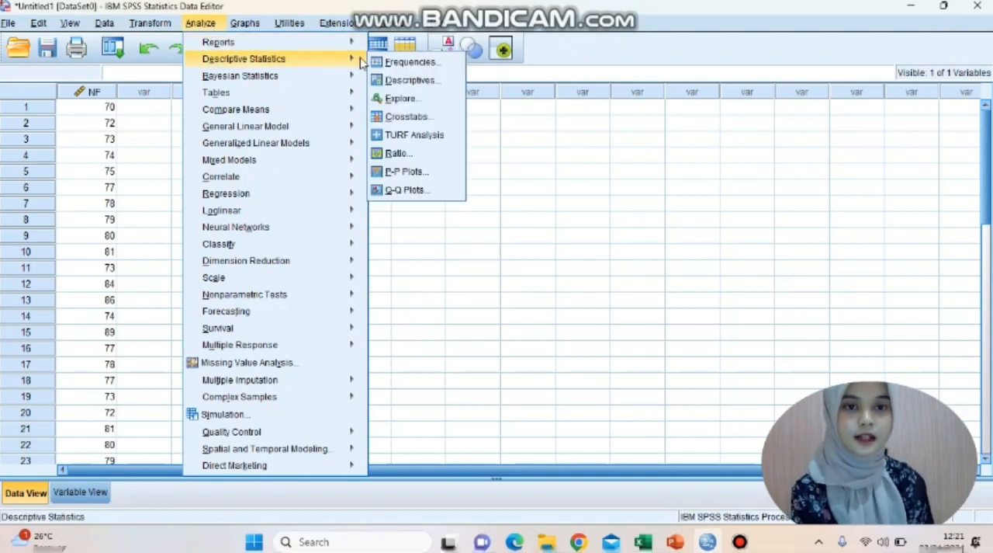
{"action": "left_click", "coordinate": [396, 101]}
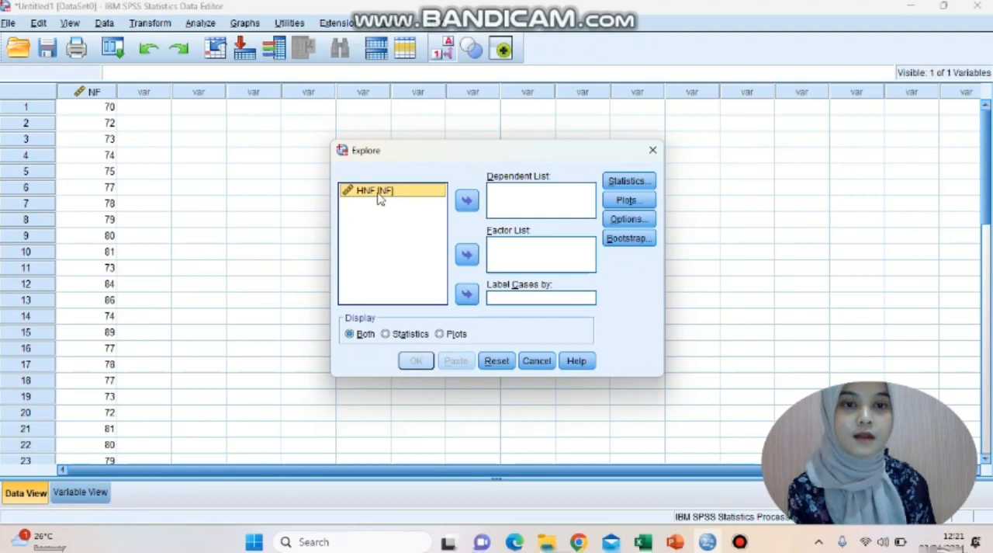
{"action": "left_click", "coordinate": [467, 202]}
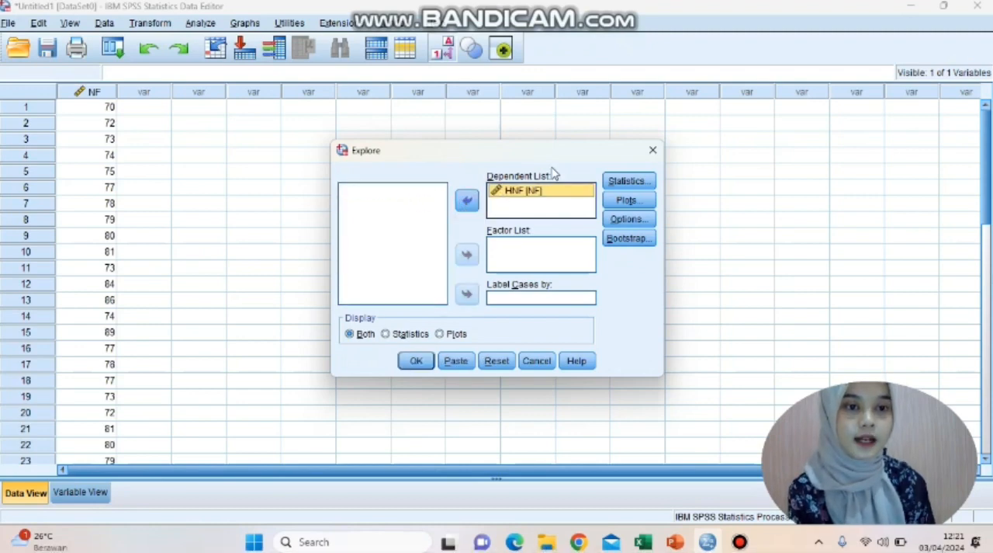
{"action": "left_click", "coordinate": [468, 201]}
{"action": "left_click", "coordinate": [468, 202]}
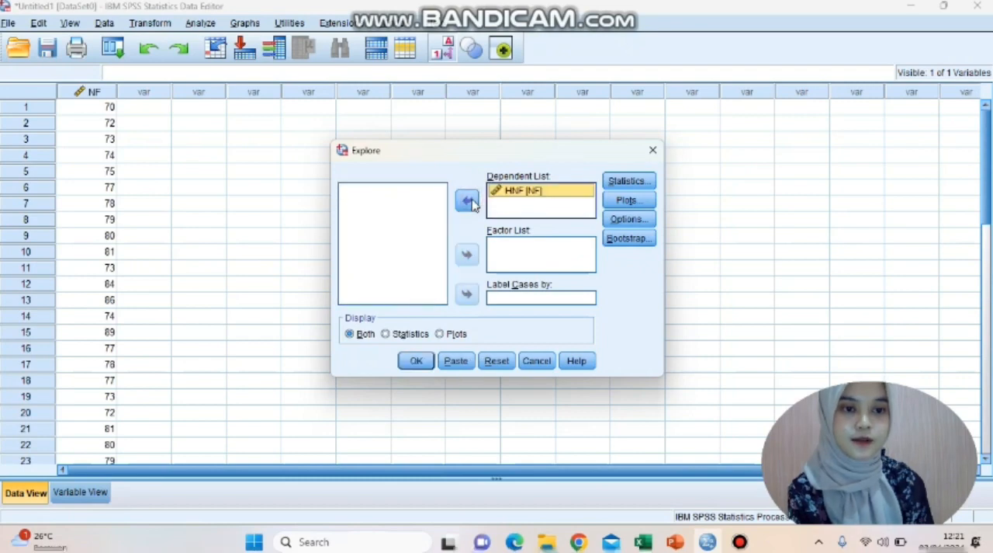
Step: Enable normality plots with tests for the Explore analysis and run it
{"action": "left_click", "coordinate": [627, 202]}
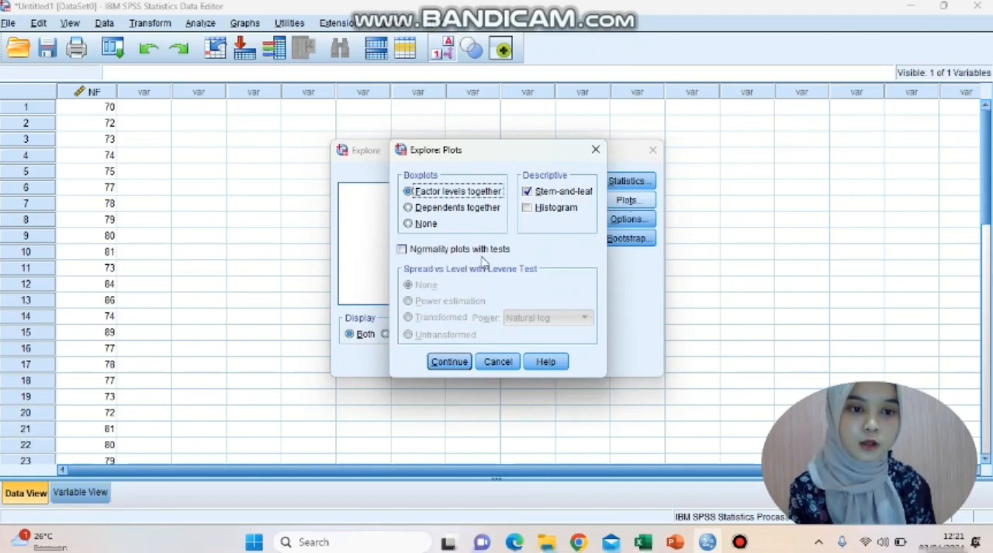
{"action": "left_click", "coordinate": [402, 249]}
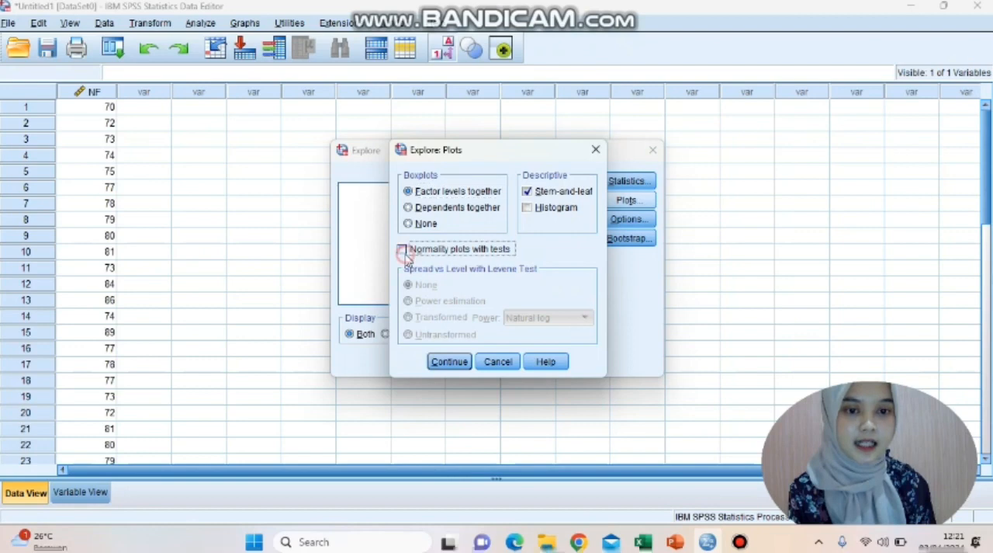
{"action": "left_click", "coordinate": [452, 363]}
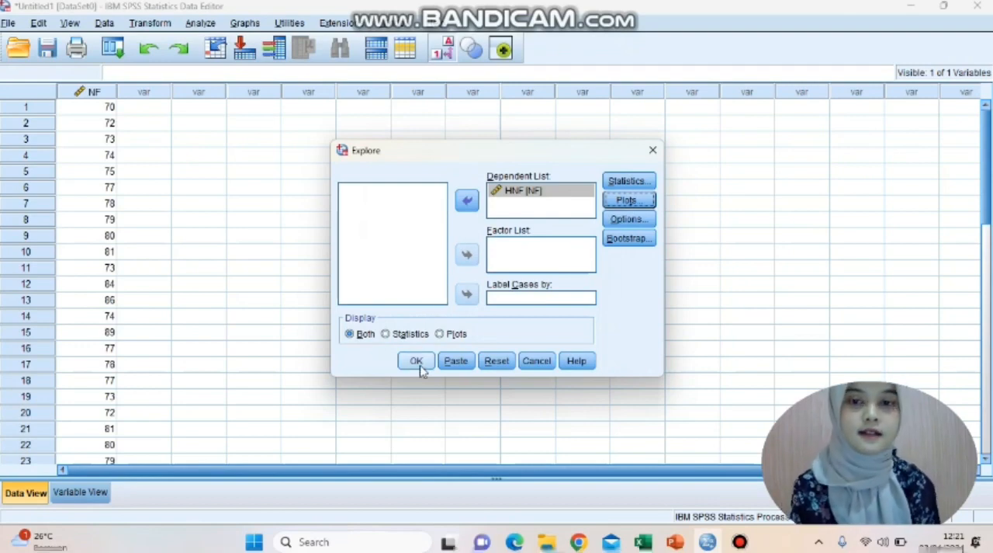
{"action": "left_click", "coordinate": [417, 362]}
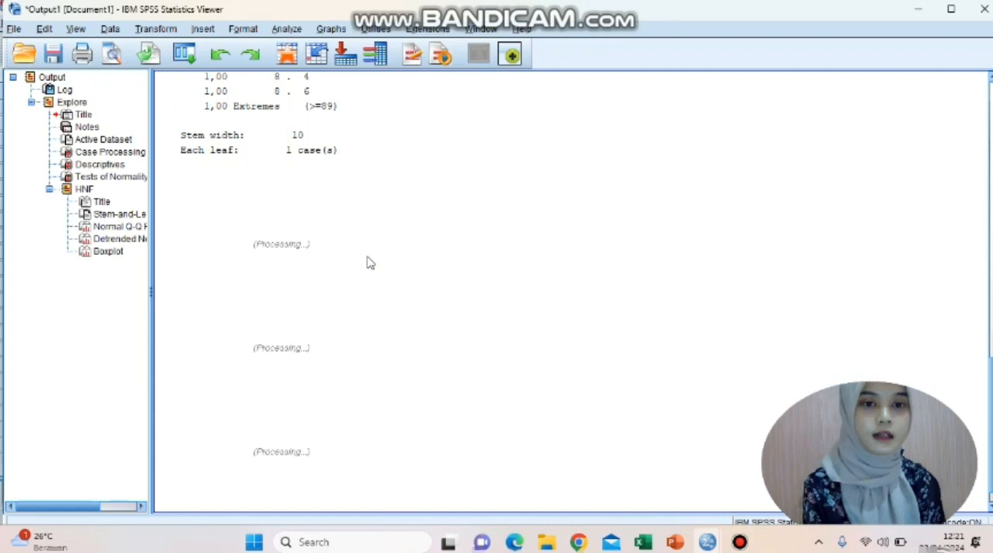
Step: Review the Q-Q plots, boxplot and descriptives in the output, and select the Tests of Normality table
{"action": "scroll", "coordinate": [371, 262], "scroll_direction": "down", "scroll_amount": 5}
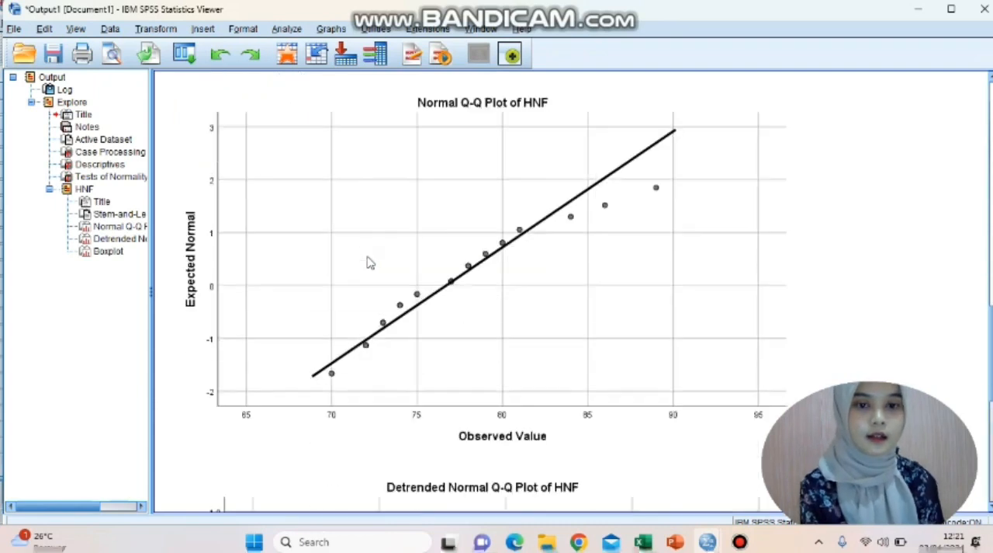
{"action": "scroll", "coordinate": [370, 262], "scroll_direction": "down", "scroll_amount": 10}
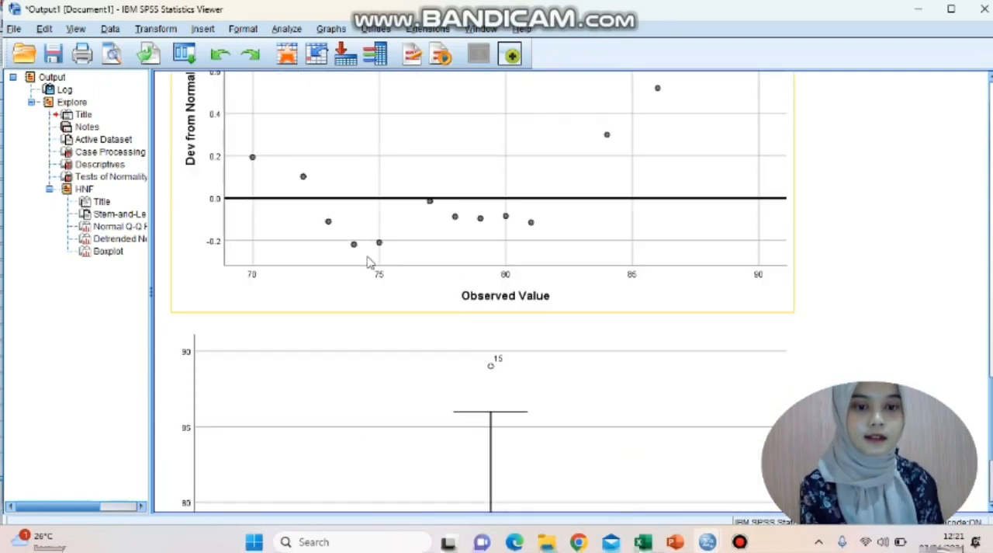
{"action": "scroll", "coordinate": [370, 263], "scroll_direction": "down", "scroll_amount": 3}
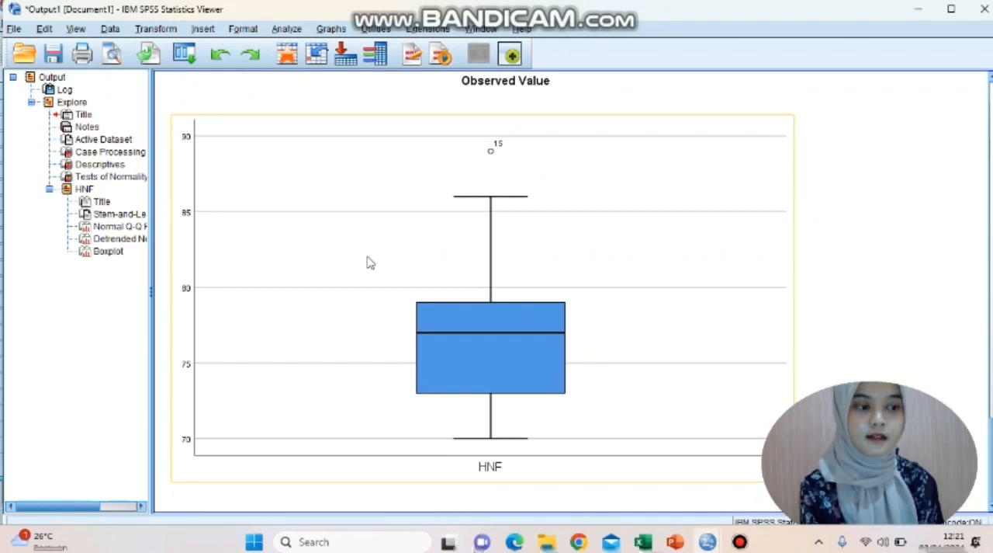
{"action": "scroll", "coordinate": [370, 262], "scroll_direction": "up", "scroll_amount": 20}
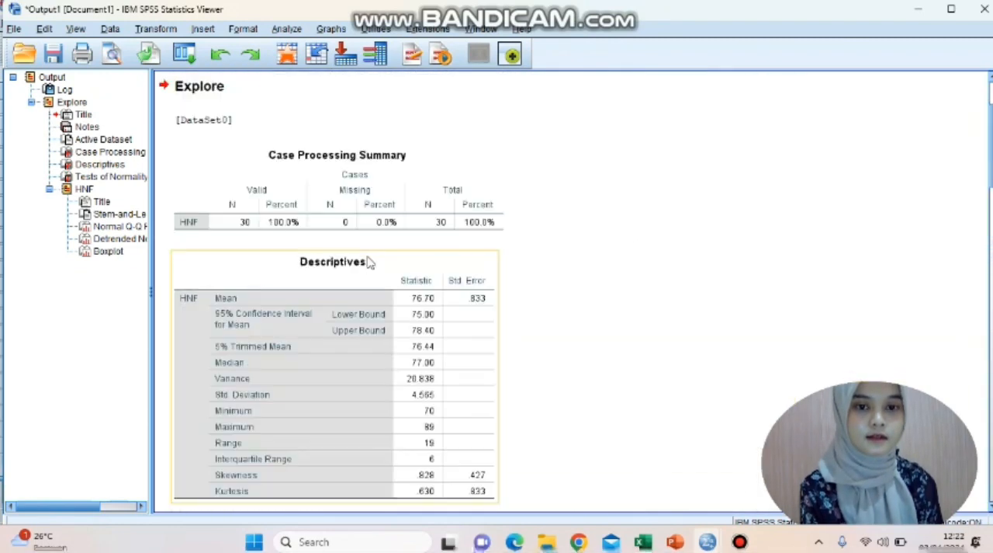
{"action": "scroll", "coordinate": [370, 263], "scroll_direction": "down", "scroll_amount": 9}
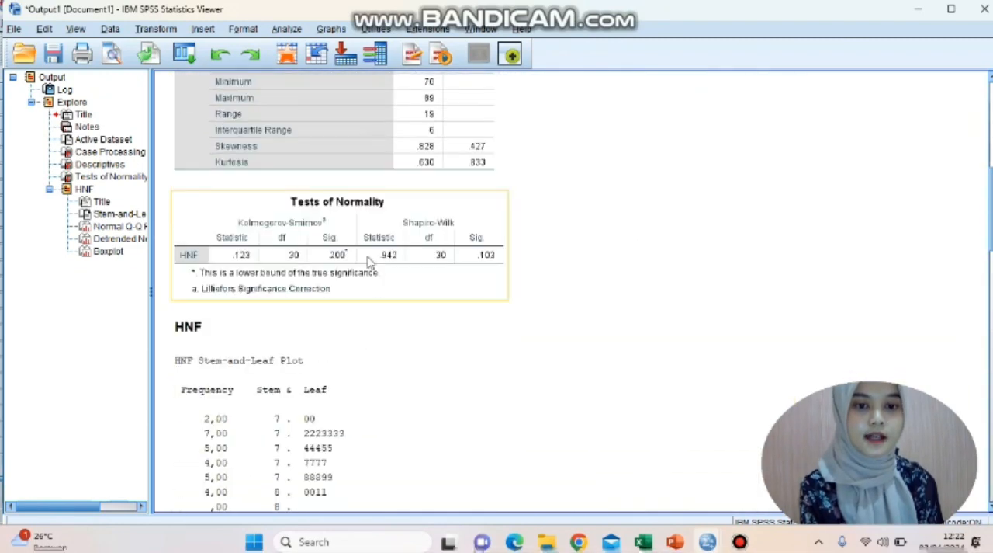
{"action": "left_click", "coordinate": [381, 247]}
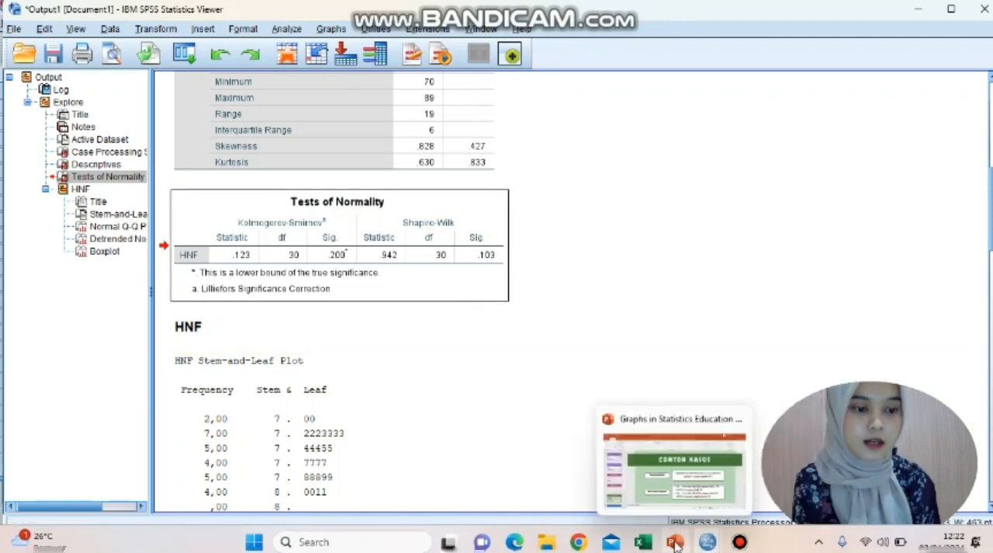
Step: Switch to the PowerPoint presentation and examine the Uji Normalitas table and its interpretation on slide 8
{"action": "left_click", "coordinate": [679, 484]}
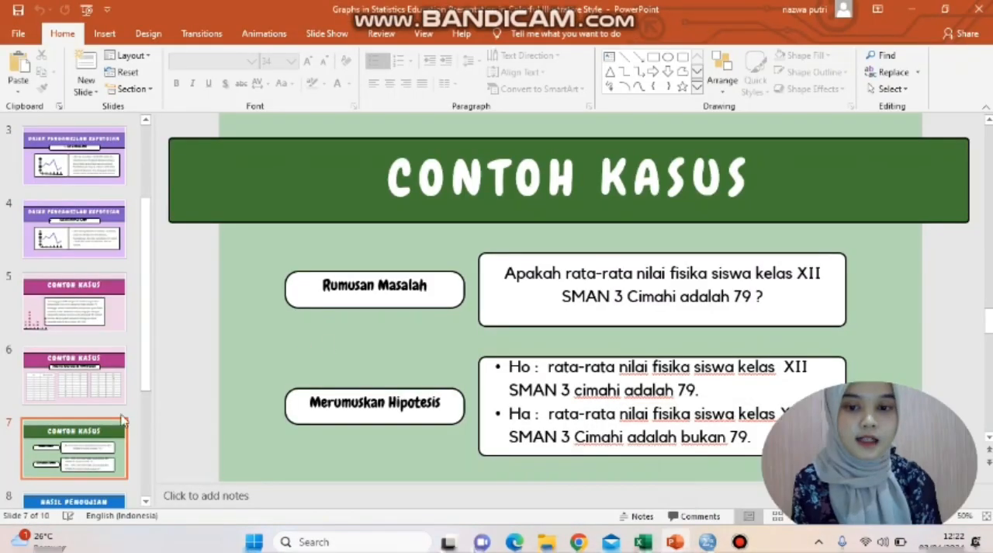
{"action": "left_click", "coordinate": [101, 501]}
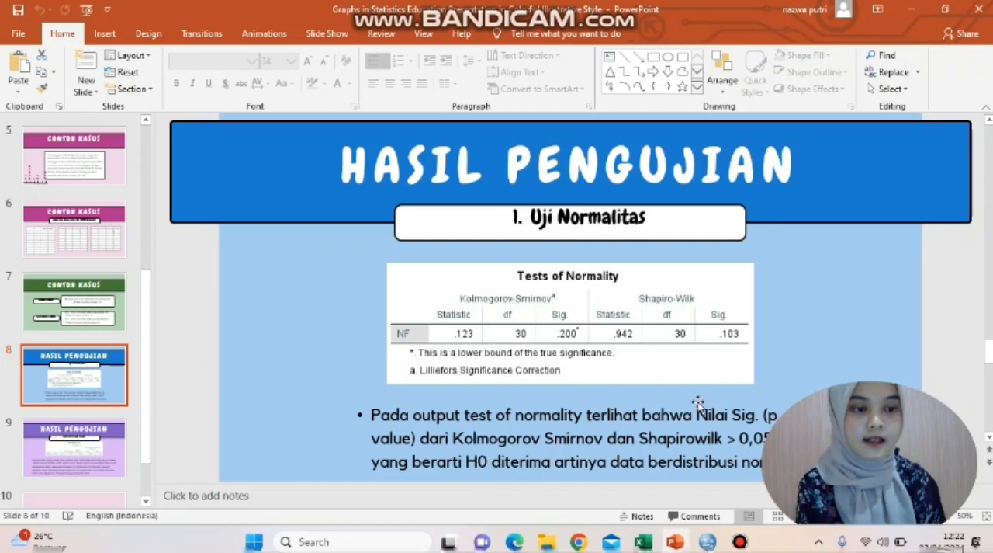
{"action": "scroll", "coordinate": [605, 364], "scroll_direction": "up", "scroll_amount": 2}
{"action": "scroll", "coordinate": [605, 363], "scroll_direction": "right", "scroll_amount": 2}
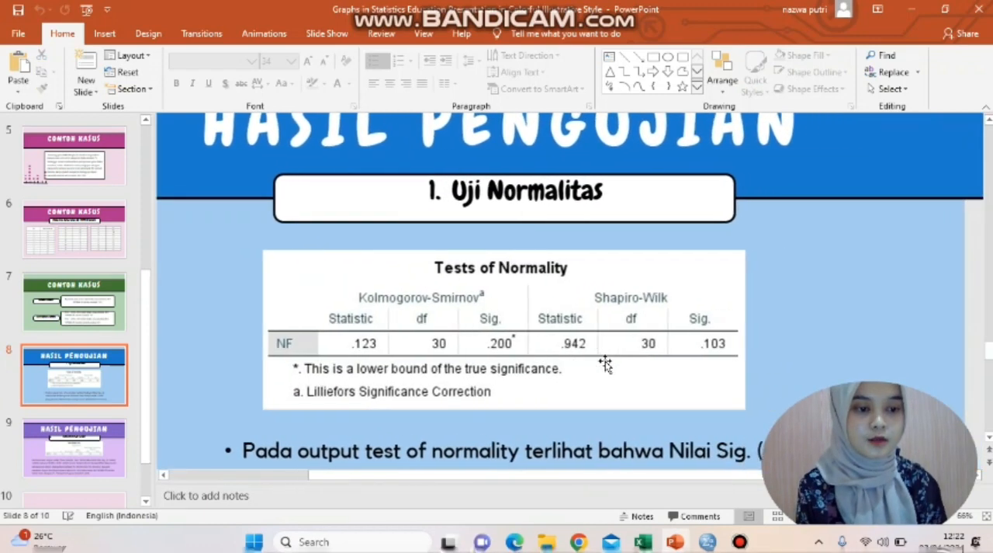
{"action": "scroll", "coordinate": [605, 363], "scroll_direction": "down", "scroll_amount": 4}
{"action": "scroll", "coordinate": [605, 364], "scroll_direction": "up", "scroll_amount": 3}
{"action": "scroll", "coordinate": [605, 363], "scroll_direction": "down", "scroll_amount": 1}
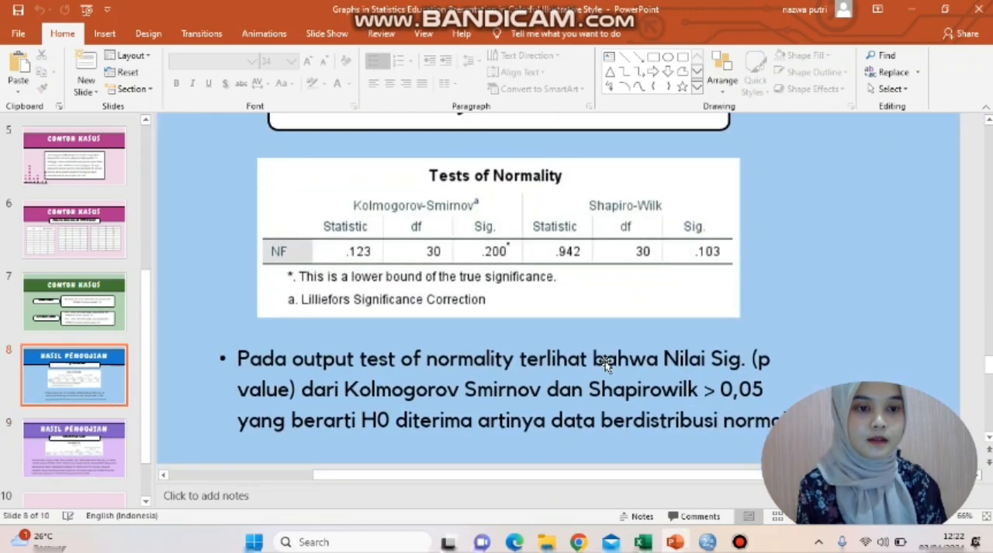